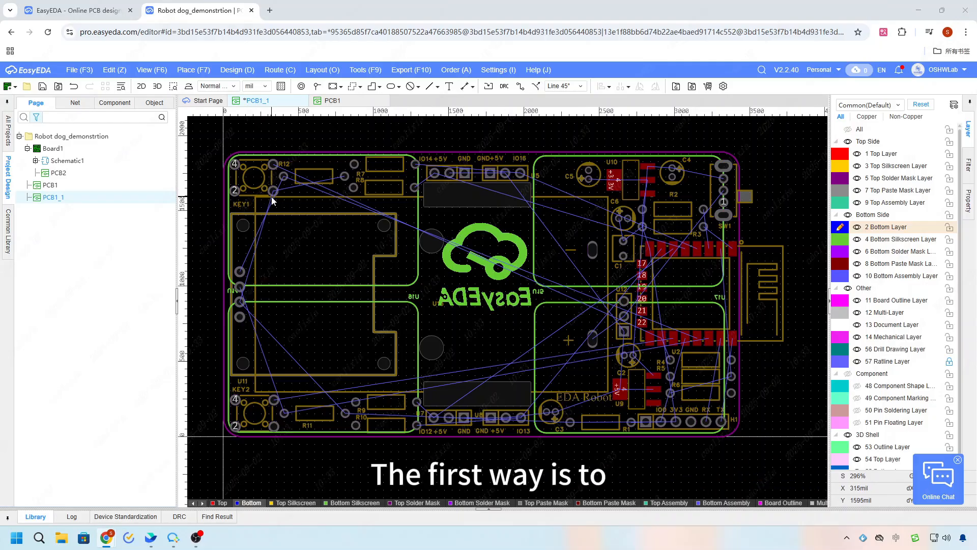
# - Add a 14 mil entry to the common track width settings for PCB/Footprint
pyautogui.scroll(3, 274, 198)
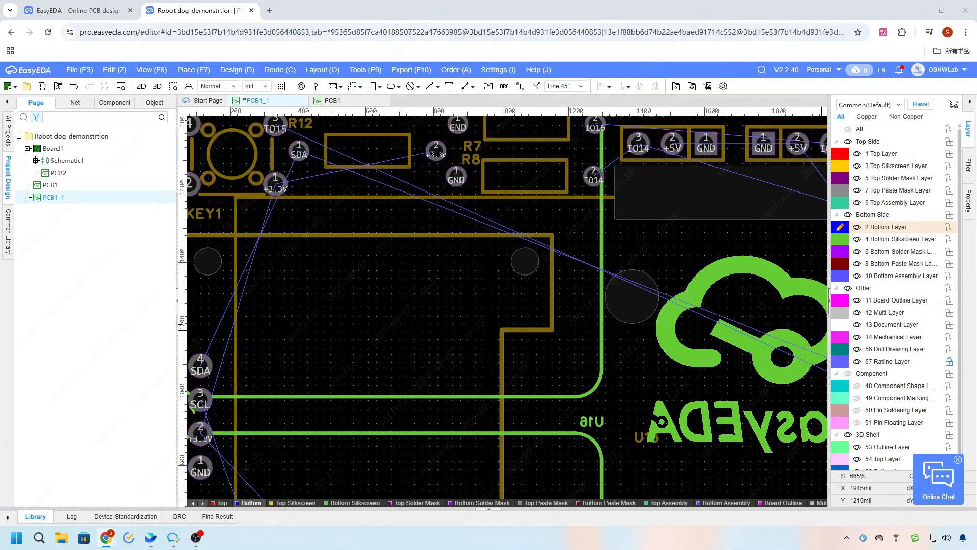
pyautogui.click(498, 71)
pyautogui.moveTo(503, 84)
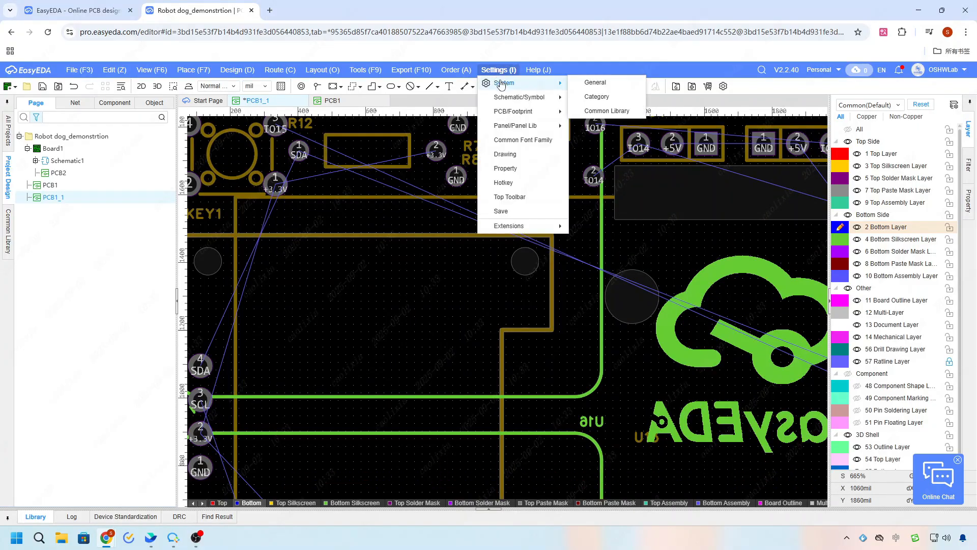
pyautogui.click(592, 82)
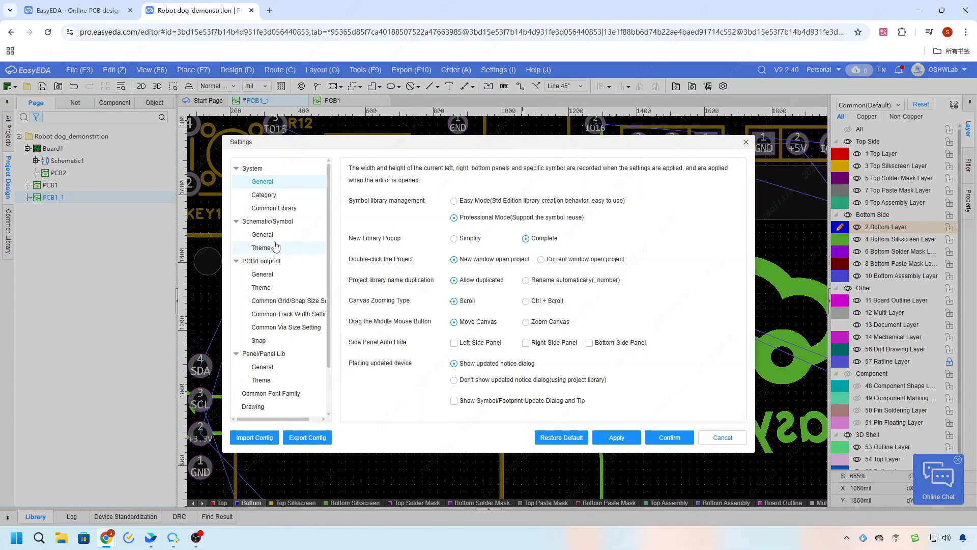
pyautogui.click(280, 314)
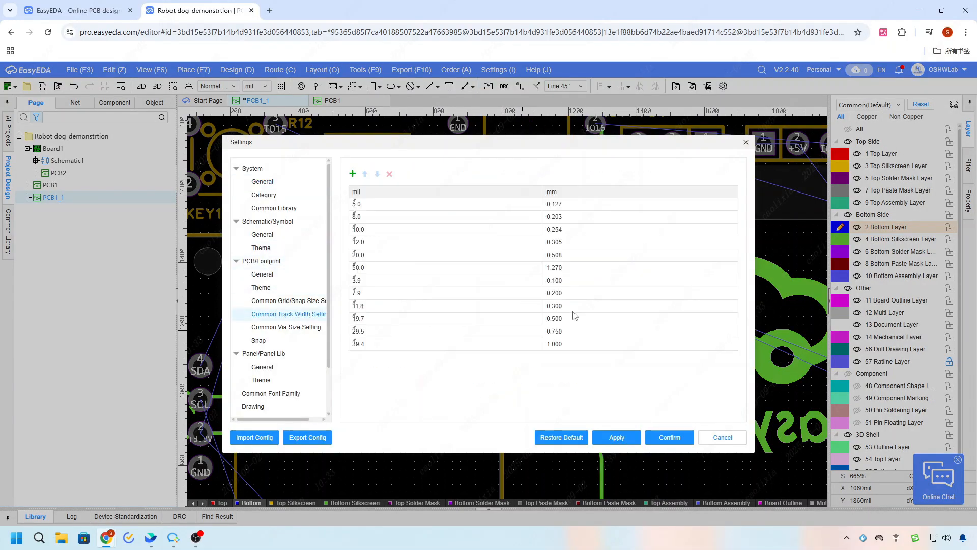
pyautogui.click(352, 174)
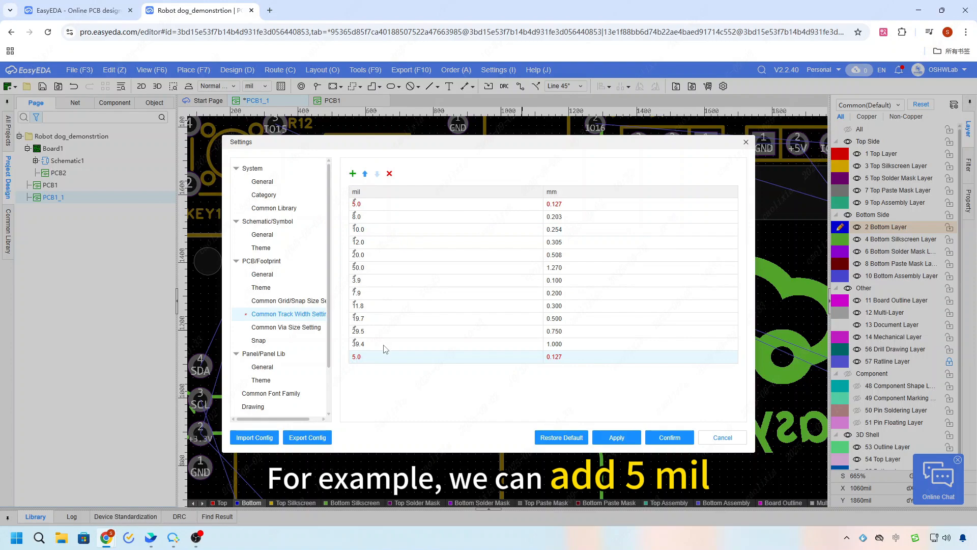
pyautogui.doubleClick(362, 359)
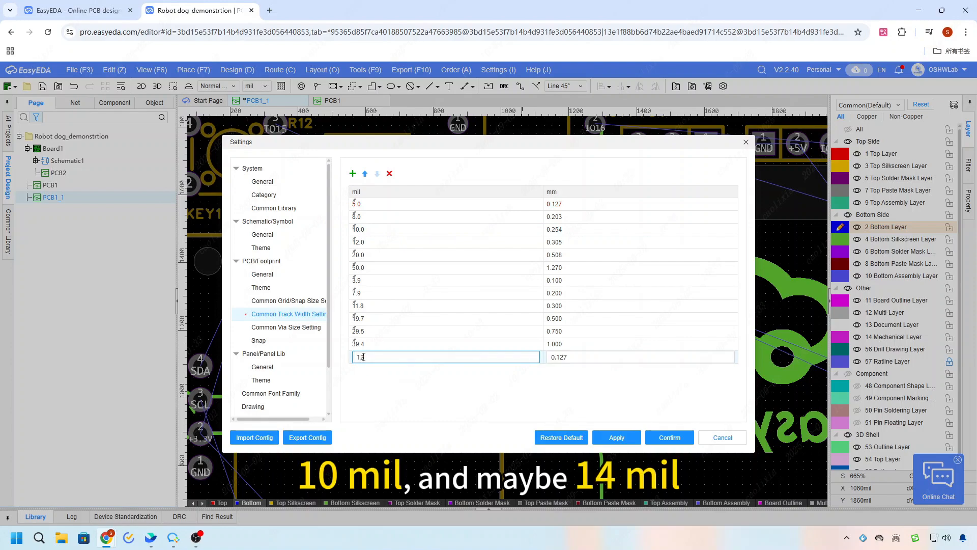
pyautogui.write('12')
pyautogui.press('BackSpace')
pyautogui.write('4')
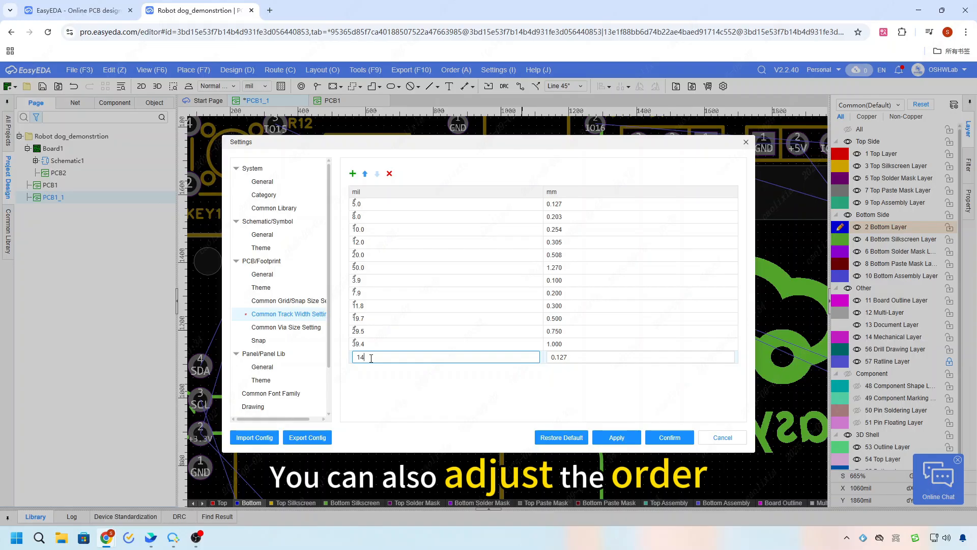
pyautogui.press('Return')
# - Move the 14 mil track width up the list to directly below 12 mil and save the settings
pyautogui.click(365, 174)
pyautogui.click(365, 173)
pyautogui.click(365, 173)
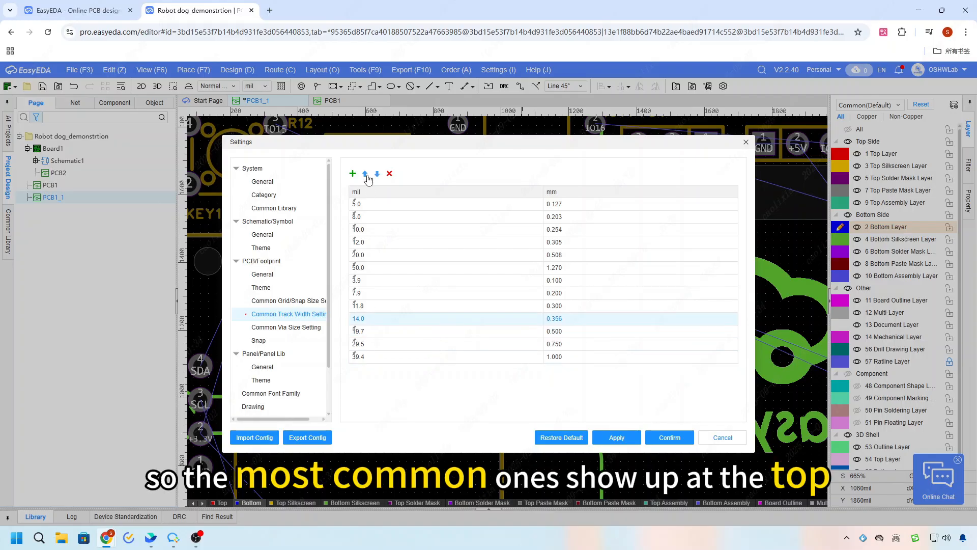
pyautogui.click(365, 174)
pyautogui.click(365, 174)
pyautogui.click(367, 174)
pyautogui.click(366, 174)
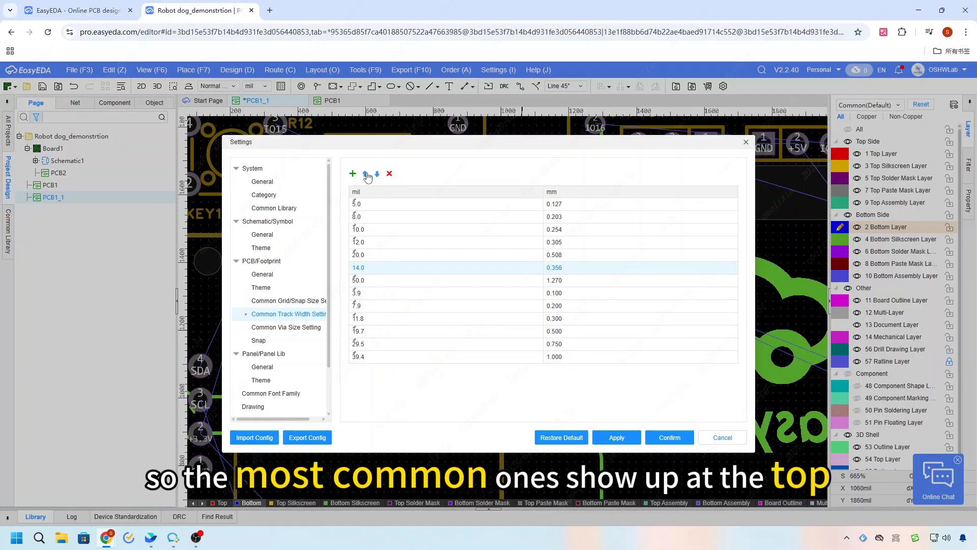
pyautogui.click(366, 175)
pyautogui.click(661, 437)
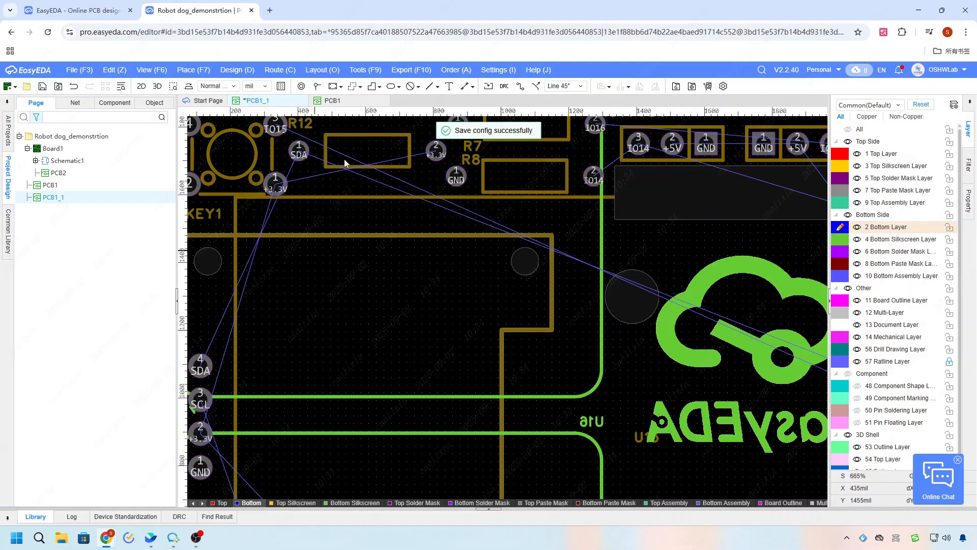
# - Start a single +3.3V track on the bottom layer from KEY1's +3.3V pad, switching its width to 14 mil while routing
pyautogui.click(520, 88)
pyautogui.click(274, 183)
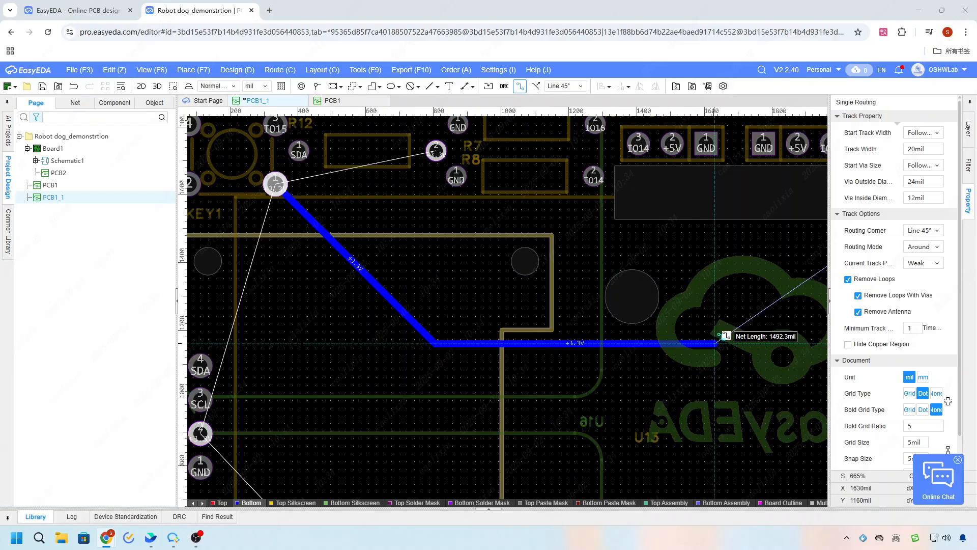
pyautogui.hotkey('shift', 'w')
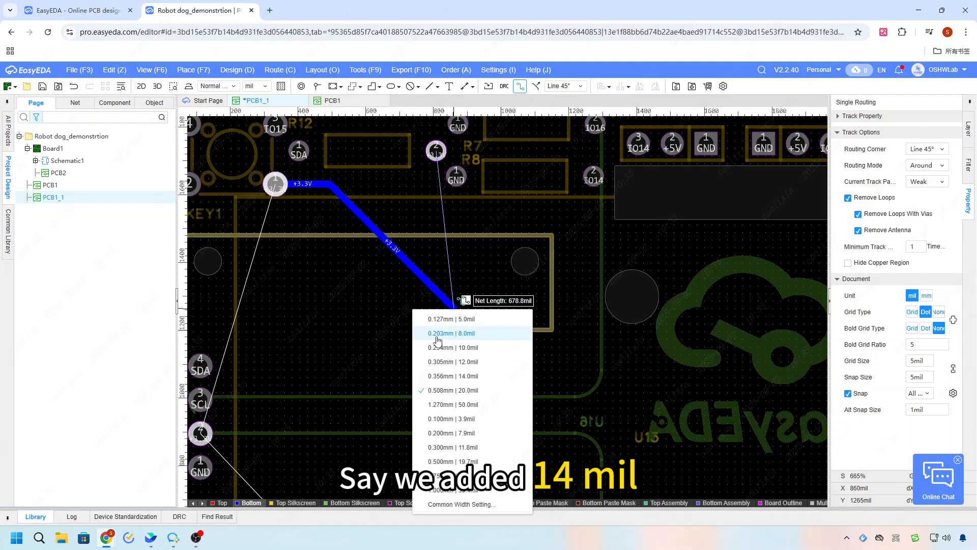
pyautogui.click(437, 375)
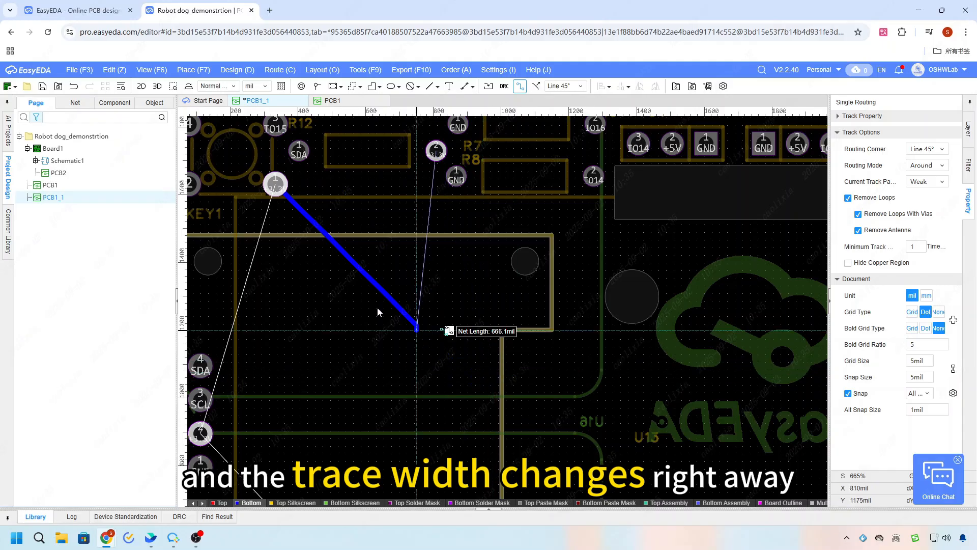
pyautogui.click(365, 287)
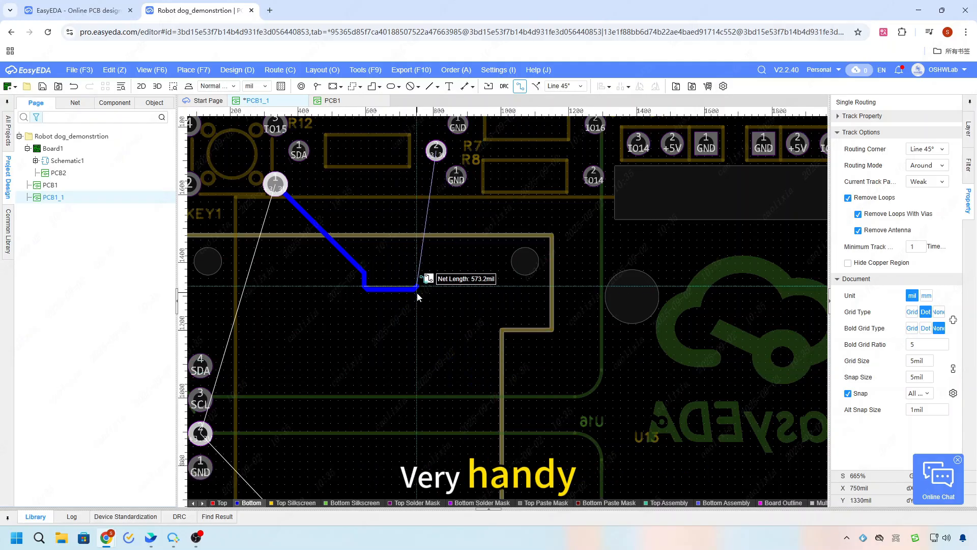
# - Continue the +3.3V track with a 20 mil section and a 50 mil section, and end the routing
pyautogui.hotkey('shift', 'w')
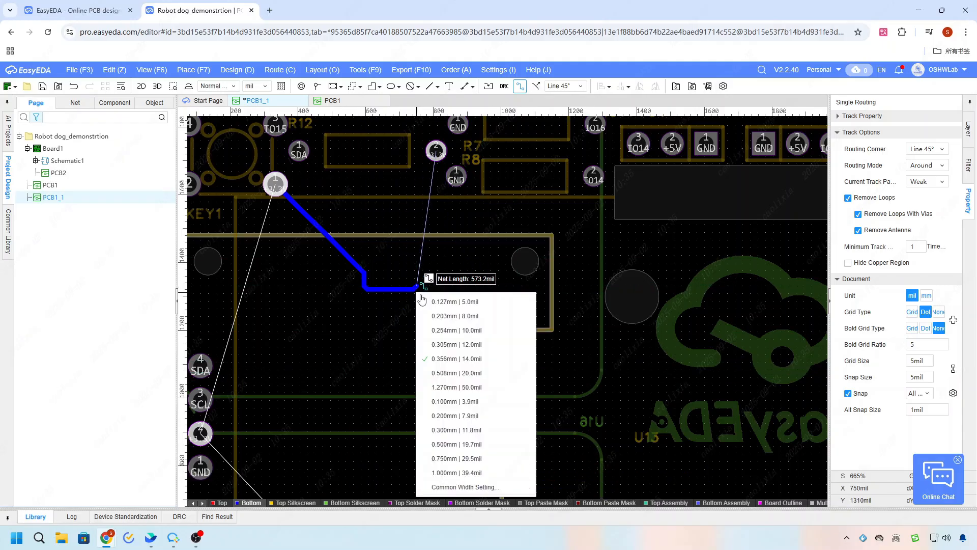
pyautogui.click(463, 376)
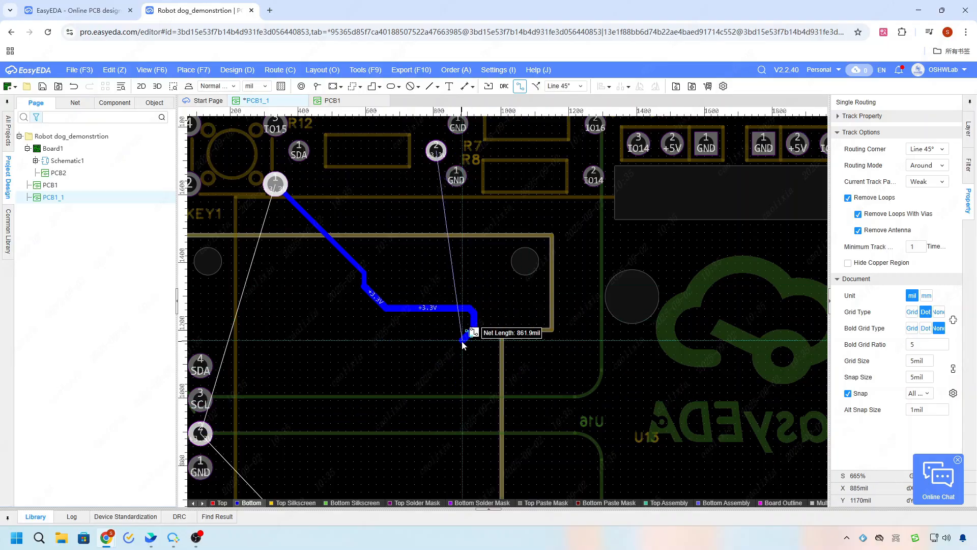
pyautogui.hotkey('shift', 'w')
pyautogui.click(483, 401)
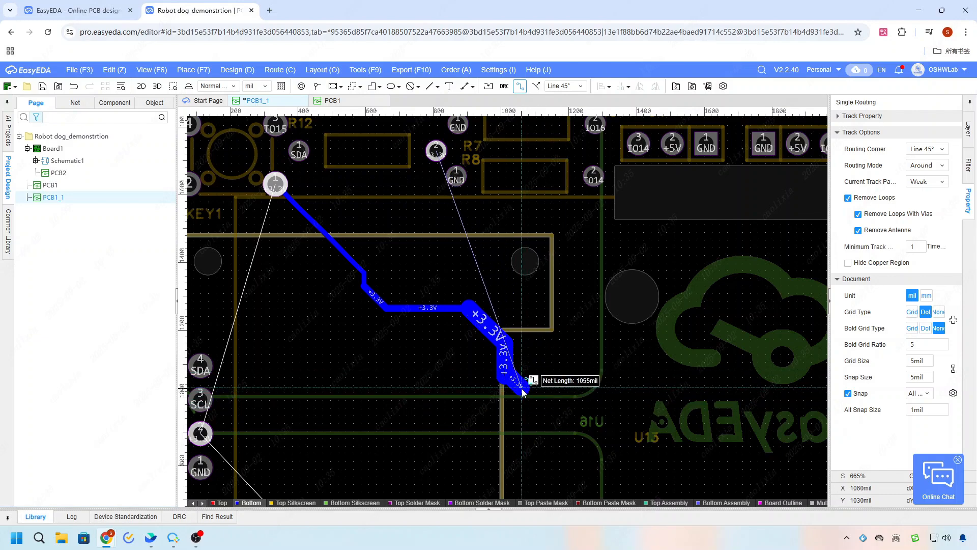
pyautogui.rightClick(509, 399)
pyautogui.rightClick(508, 400)
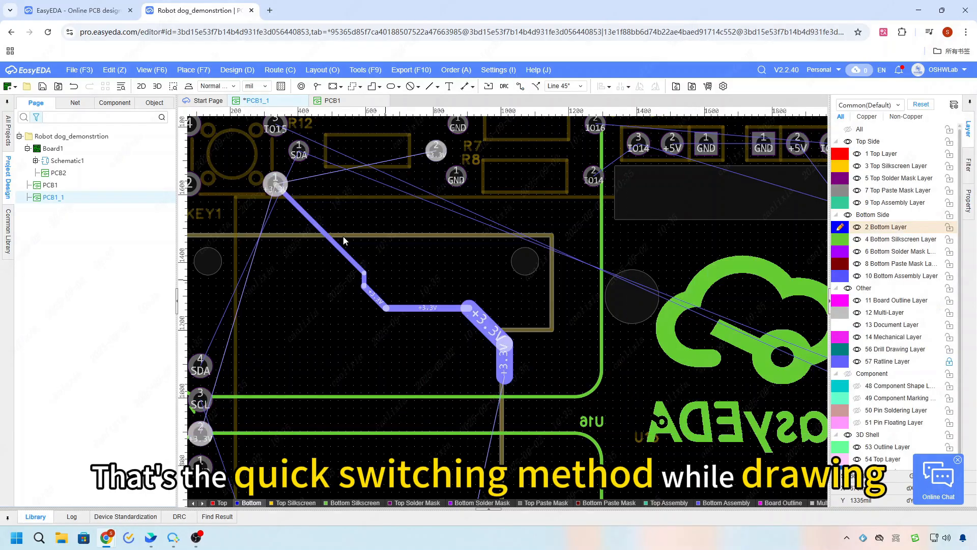
# - Create a new track rule named power in the design rules
pyautogui.click(237, 70)
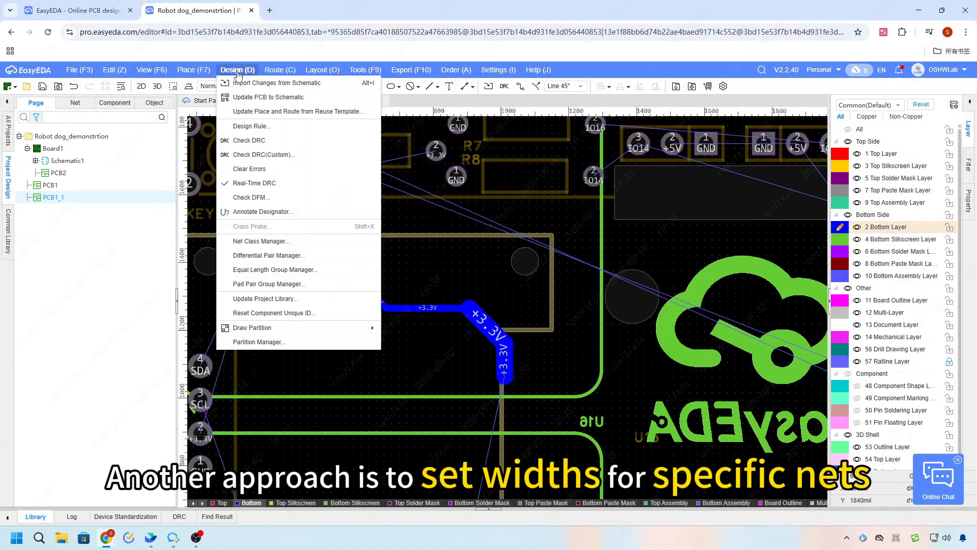
pyautogui.click(277, 128)
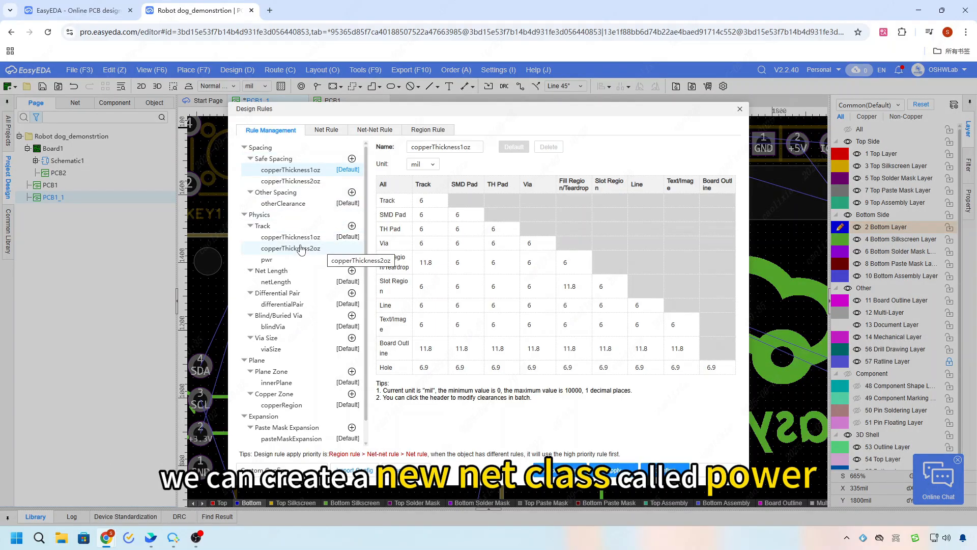
pyautogui.click(301, 247)
pyautogui.click(302, 238)
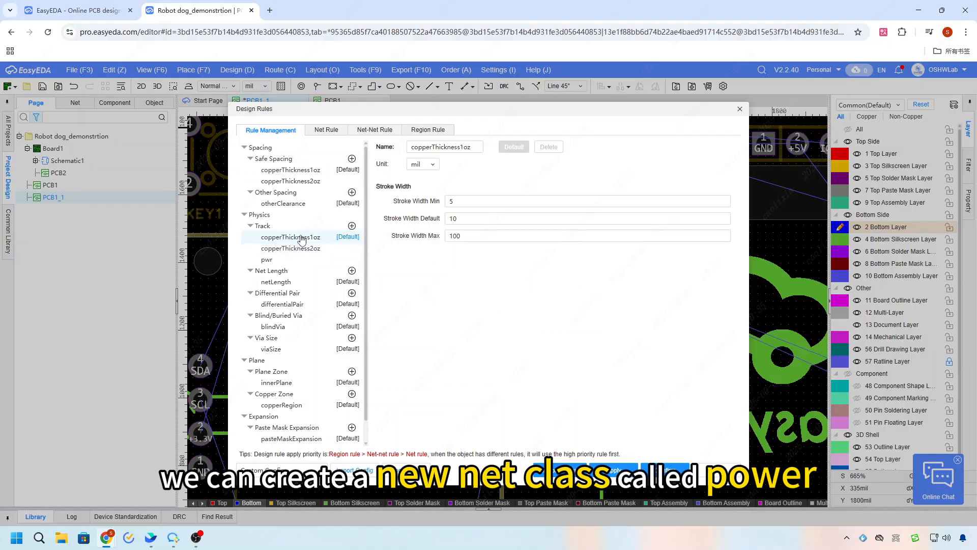
pyautogui.click(352, 226)
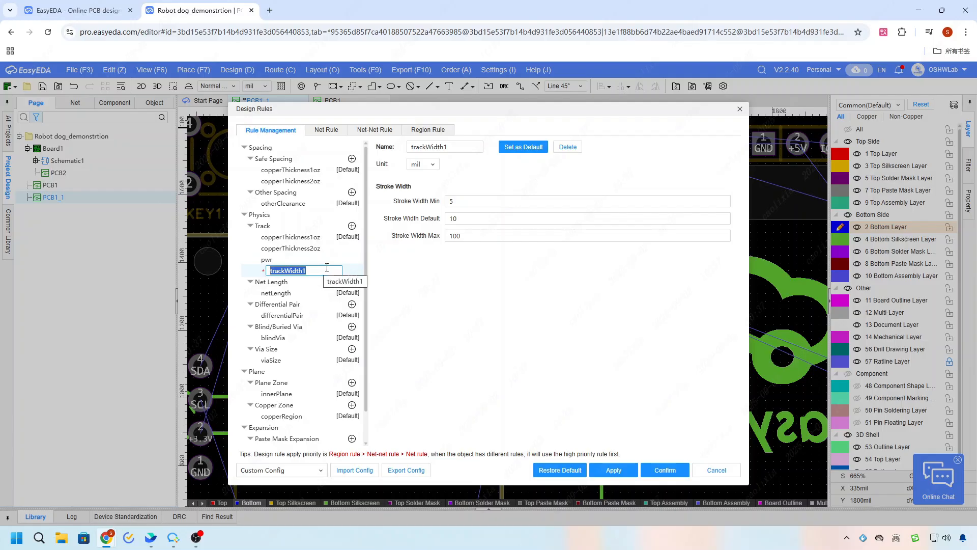
pyautogui.write('p')
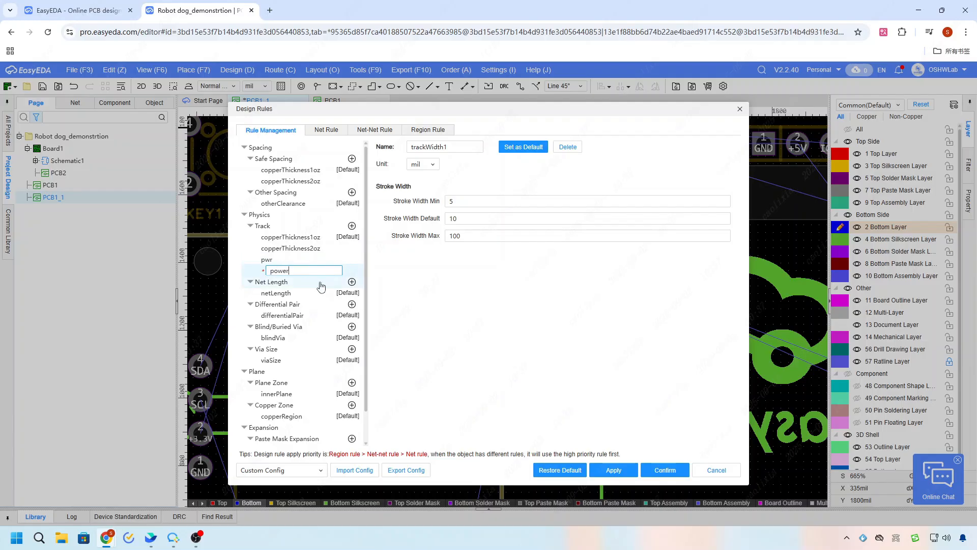
pyautogui.write('ower')
pyautogui.press('Return')
# - Set the power rule's default stroke width to 20 mil and its minimum to 10 mil
pyautogui.doubleClick(475, 217)
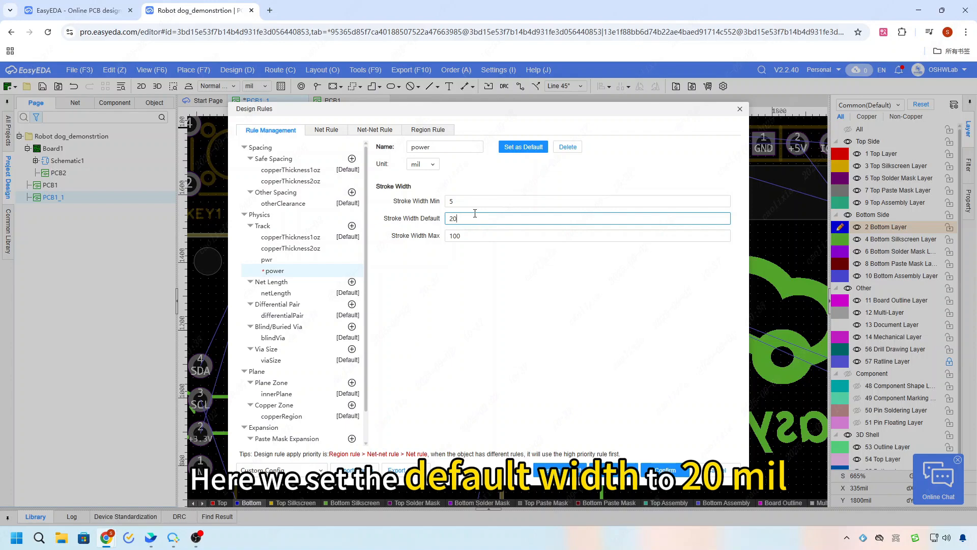
pyautogui.write('20')
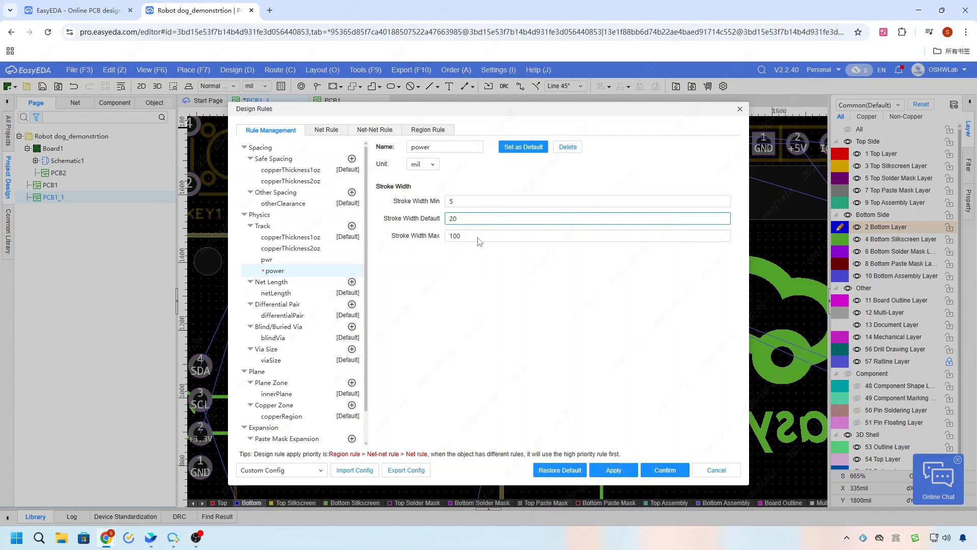
pyautogui.click(465, 200)
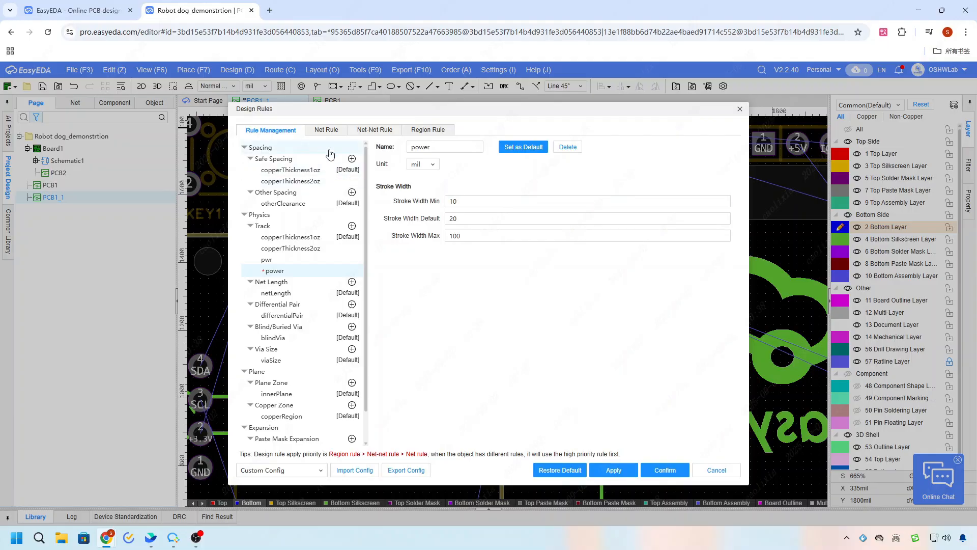
# - Assign the power track rule to the +3.3V, +5V and GND nets
pyautogui.click(326, 133)
pyautogui.click(316, 183)
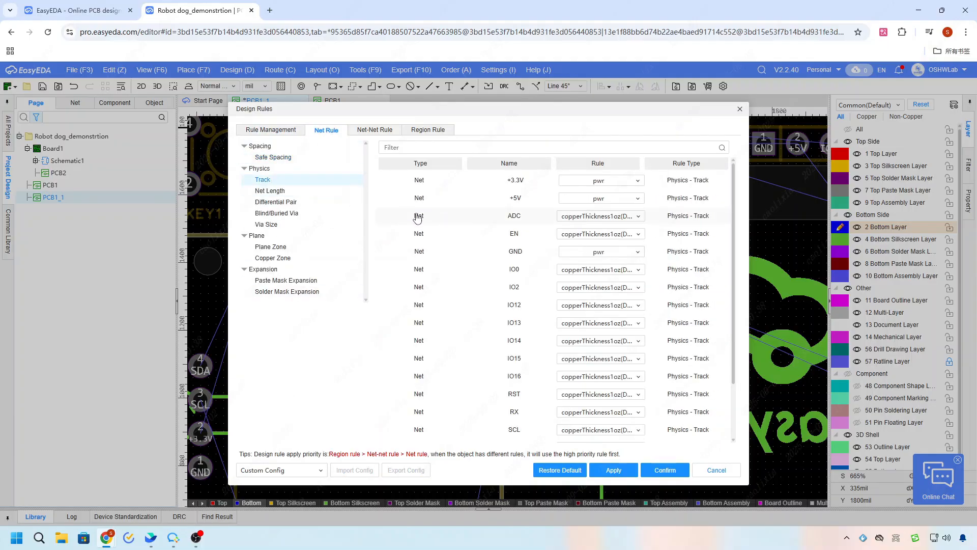
pyautogui.click(623, 190)
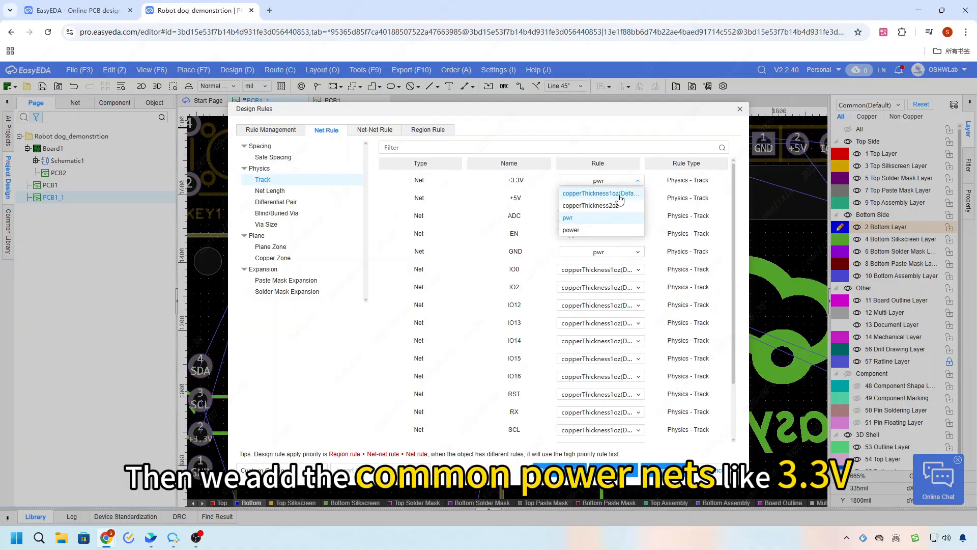
pyautogui.click(624, 232)
pyautogui.click(626, 204)
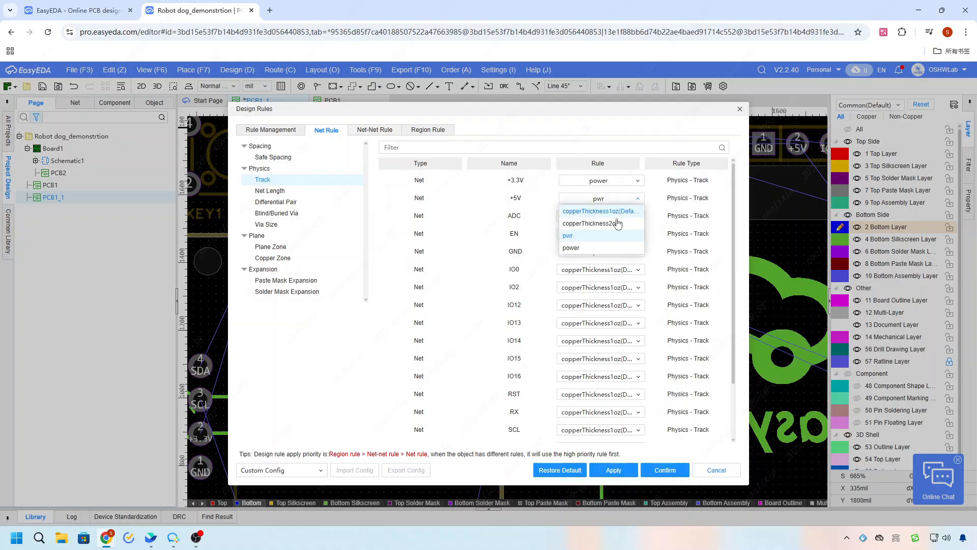
pyautogui.click(606, 248)
pyautogui.click(628, 253)
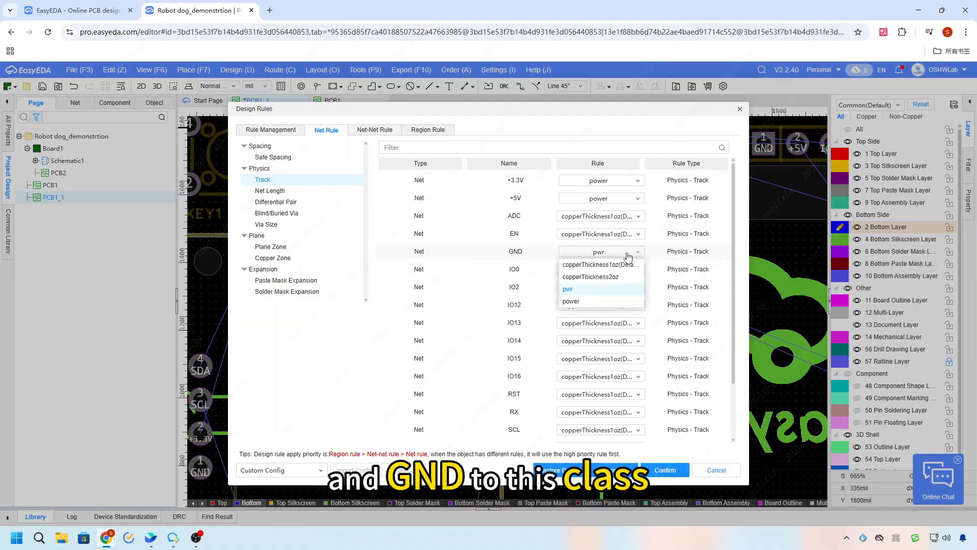
pyautogui.click(609, 302)
# - Assign the power track rule to the VBAT and VIN nets, and apply and confirm the design rules
pyautogui.scroll(-3, 603, 275)
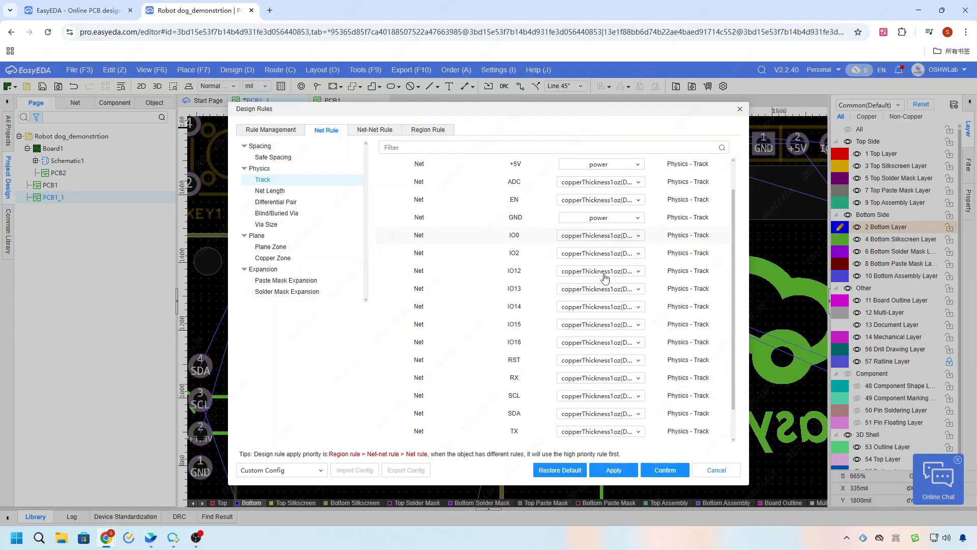
pyautogui.click(619, 417)
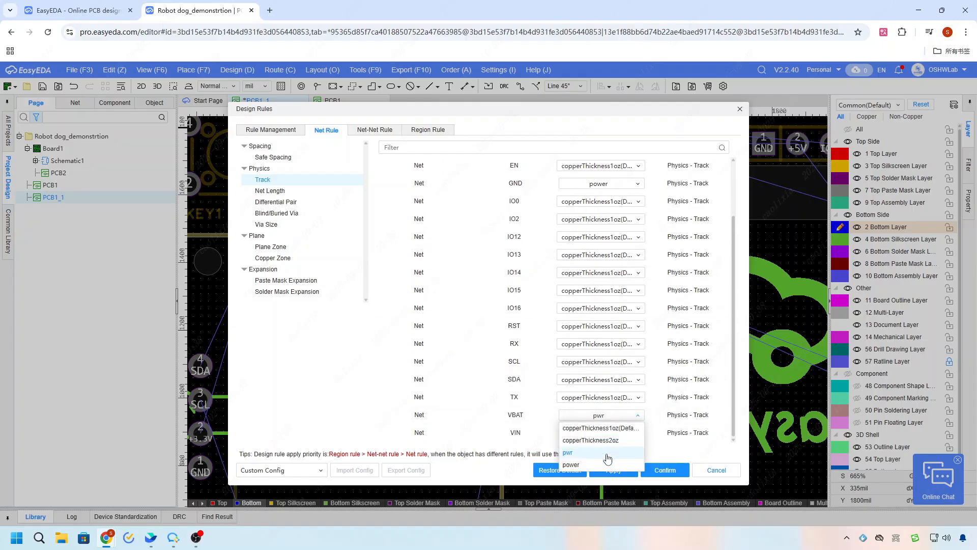
pyautogui.click(606, 458)
pyautogui.click(597, 432)
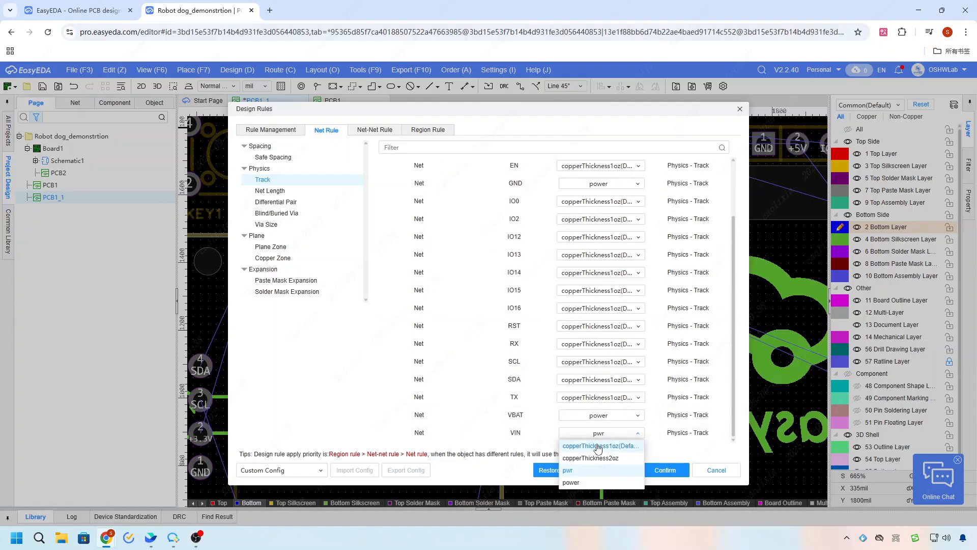
pyautogui.click(590, 480)
pyautogui.scroll(3, 663, 328)
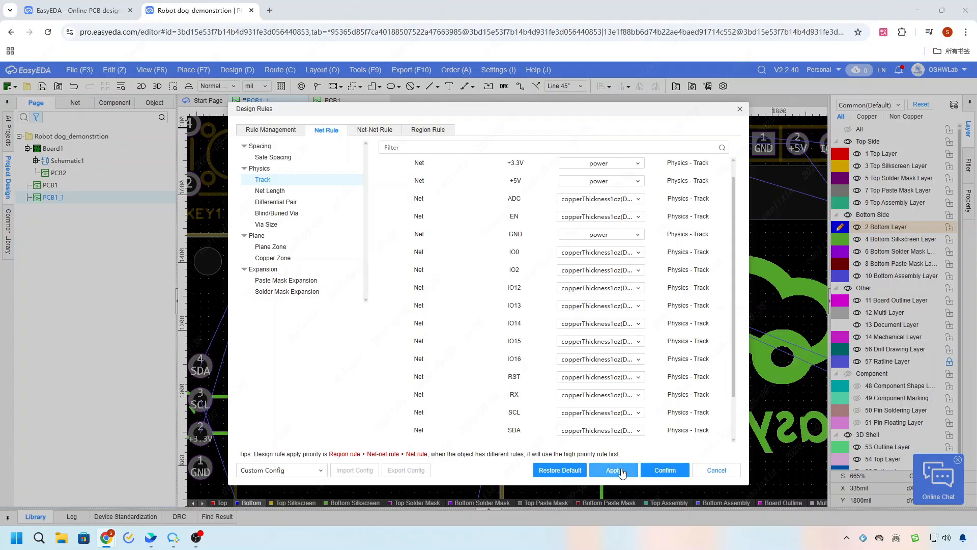
pyautogui.click(622, 471)
pyautogui.click(664, 470)
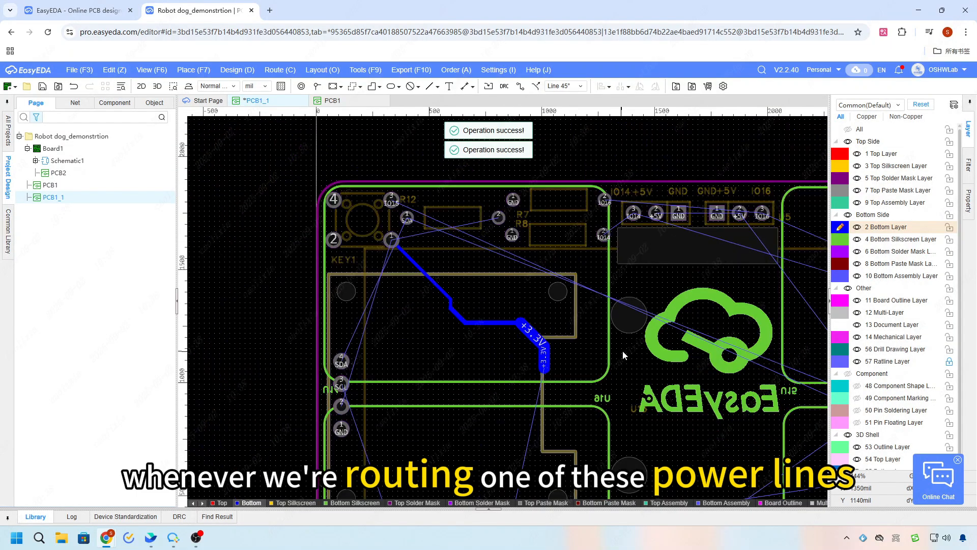
# - Delete all segments of the existing +3.3V track running from KEY1's pad 1 on the bottom layer
pyautogui.scroll(2, 531, 331)
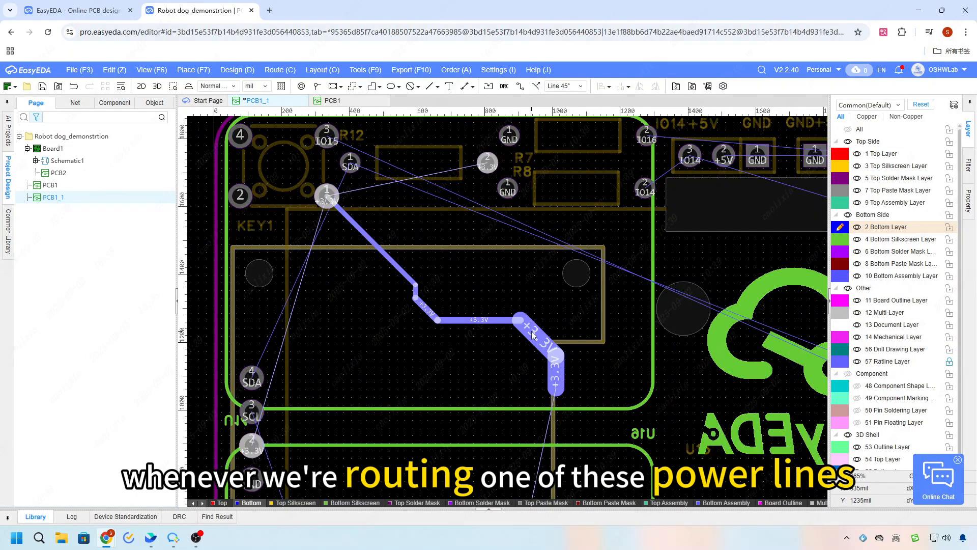
pyautogui.click(556, 376)
pyautogui.press('Delete')
pyautogui.click(497, 321)
pyautogui.press('Delete')
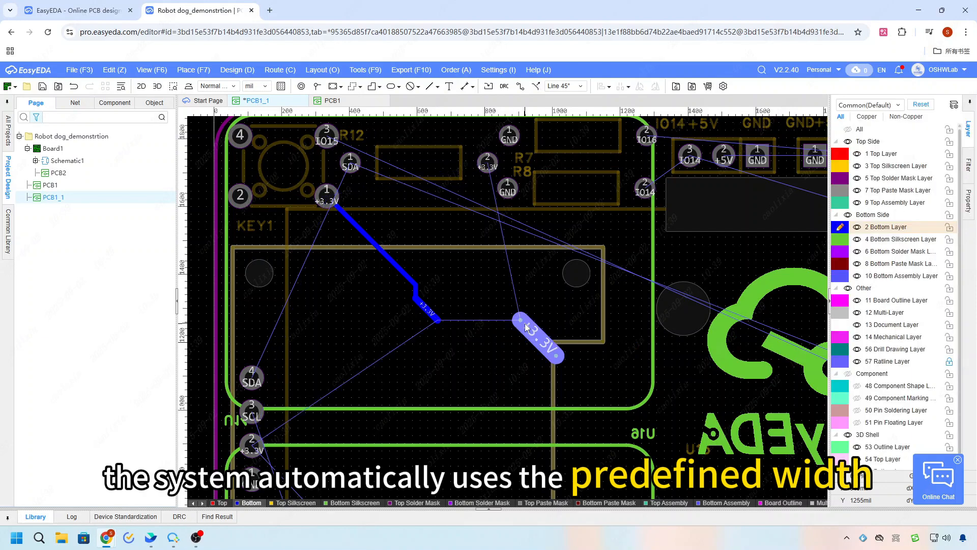
pyautogui.click(525, 327)
pyautogui.press('Delete')
pyautogui.click(429, 312)
pyautogui.press('Delete')
pyautogui.click(415, 292)
pyautogui.press('Delete')
pyautogui.click(373, 243)
pyautogui.press('Delete')
# - Route a bottom-layer track from KEY1's +3.3V pad to the +3.3V pad beside R7 and select it to check its width
pyautogui.press('w')
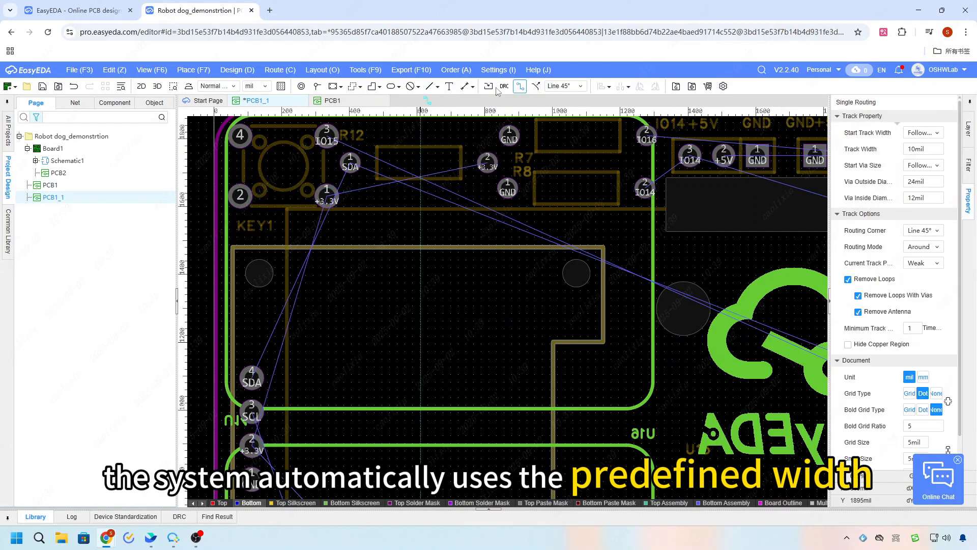
pyautogui.click(326, 196)
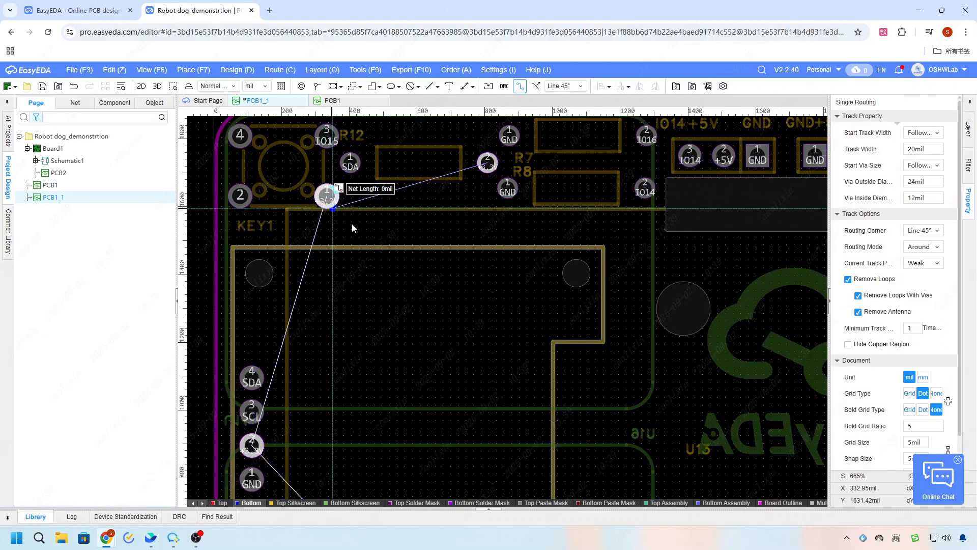
pyautogui.click(488, 163)
pyautogui.rightClick(463, 234)
pyautogui.doubleClick(459, 209)
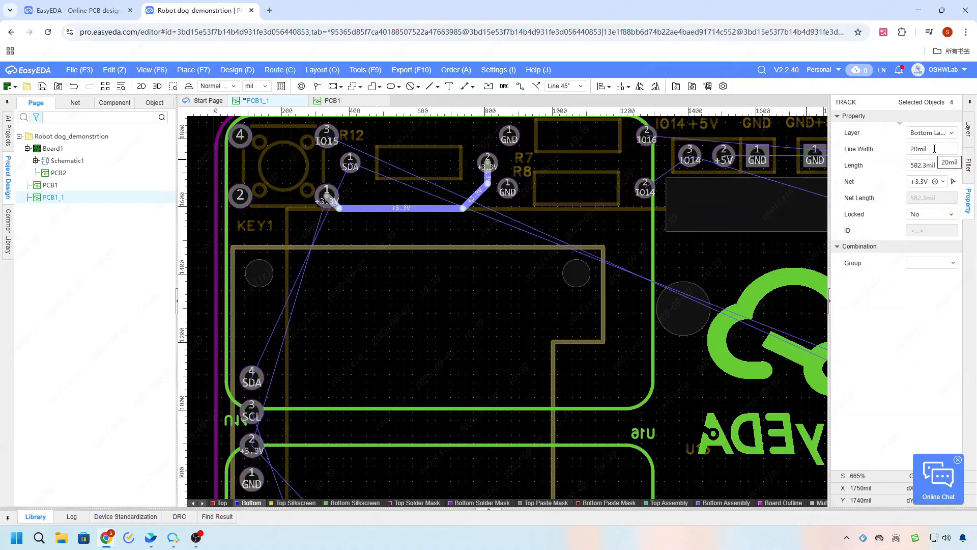
# - Route a top-layer track from U9's +5V pad to C3's +5V pad and select it to check its width
pyautogui.scroll(-2, 446, 174)
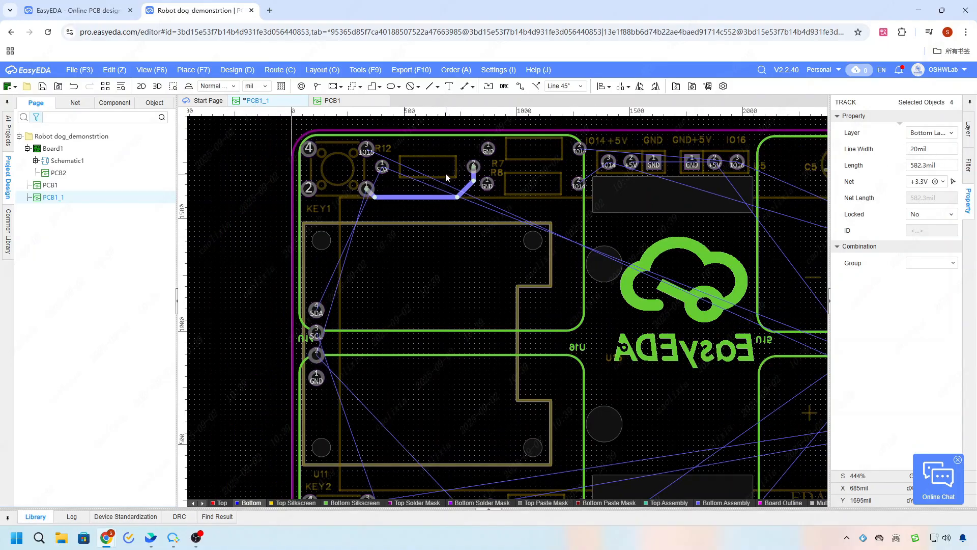
pyautogui.scroll(3, 490, 390)
pyautogui.scroll(-3, 482, 356)
pyautogui.scroll(2, 748, 331)
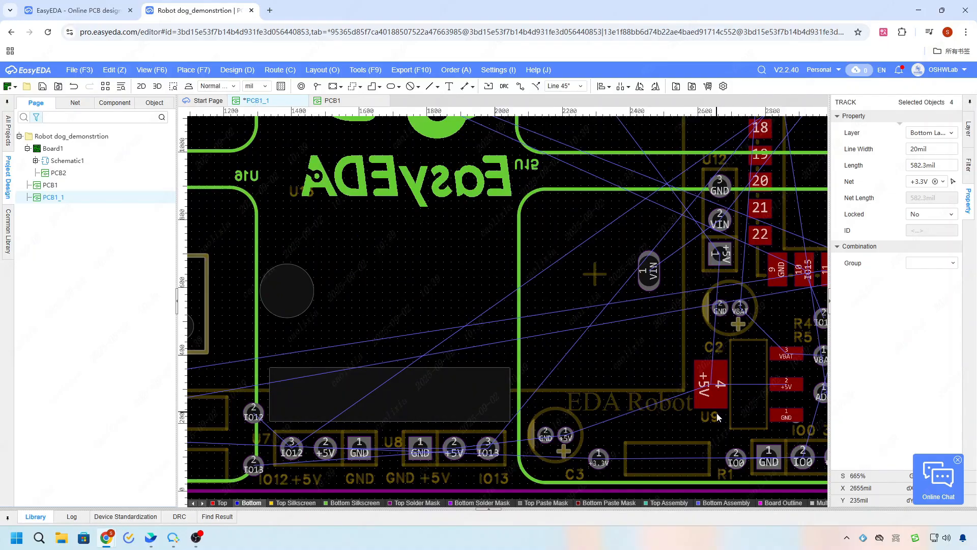
pyautogui.hotkey('alt', 'w')
pyautogui.click(711, 385)
pyautogui.click(566, 434)
pyautogui.rightClick(616, 432)
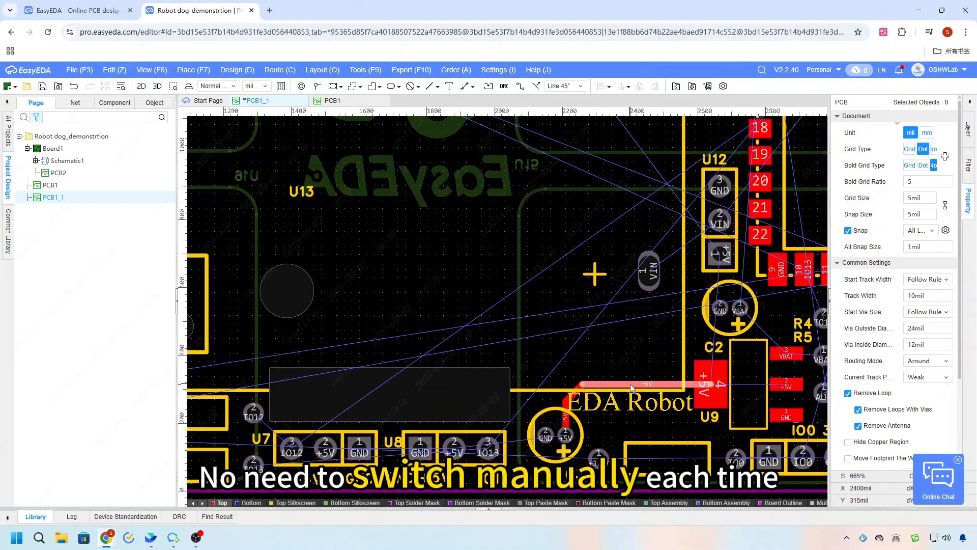
pyautogui.click(631, 387)
pyautogui.scroll(-4, 710, 391)
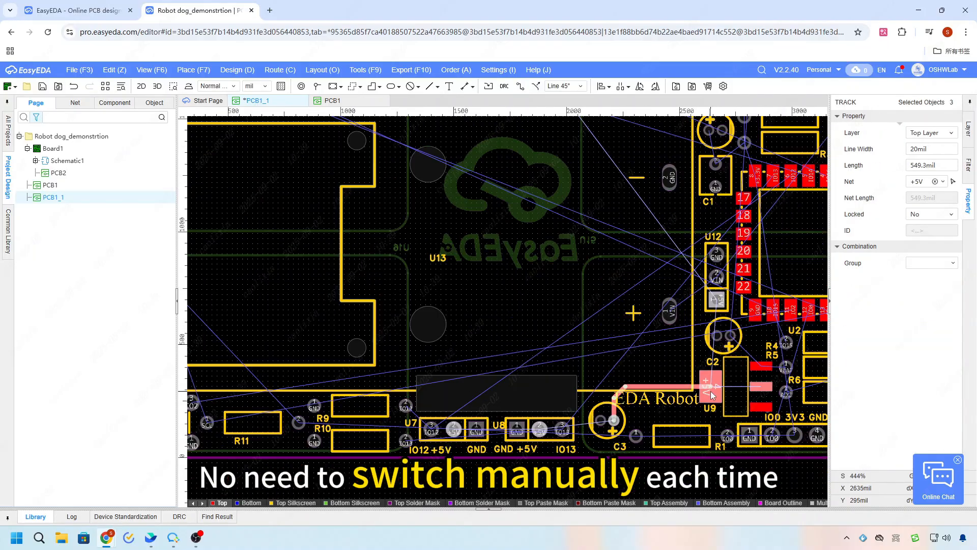
# - Start single routing and set the start track width to Customize
pyautogui.scroll(3, 493, 317)
pyautogui.click(493, 317)
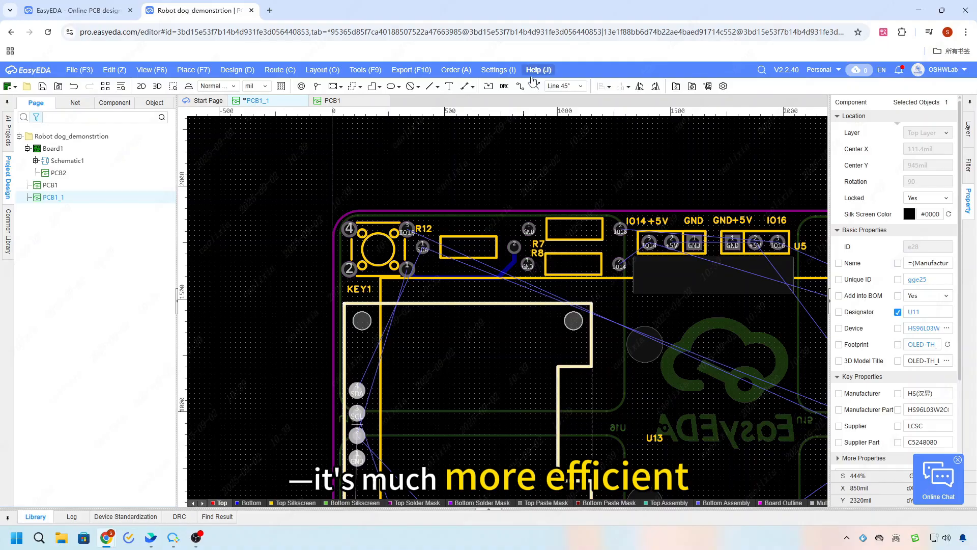
pyautogui.click(519, 86)
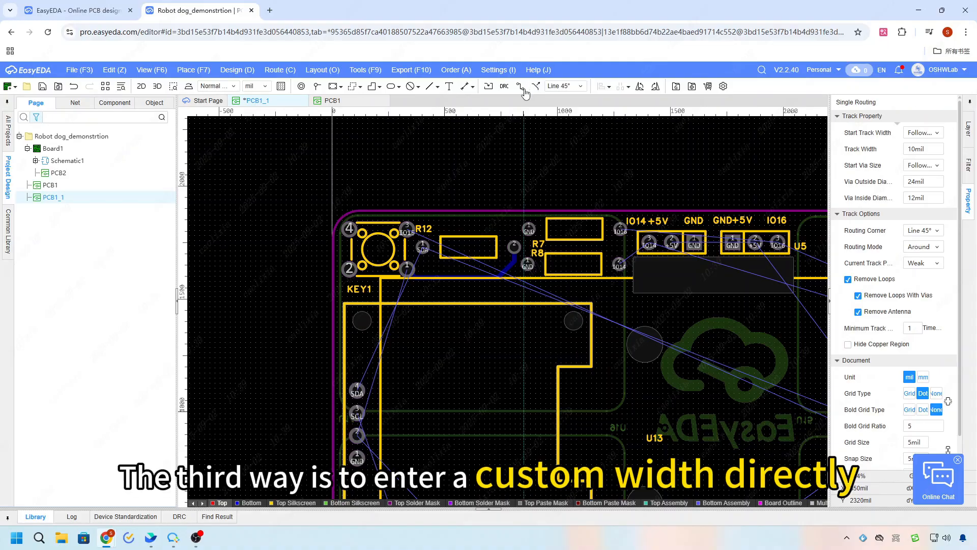
pyautogui.click(923, 132)
pyautogui.click(926, 159)
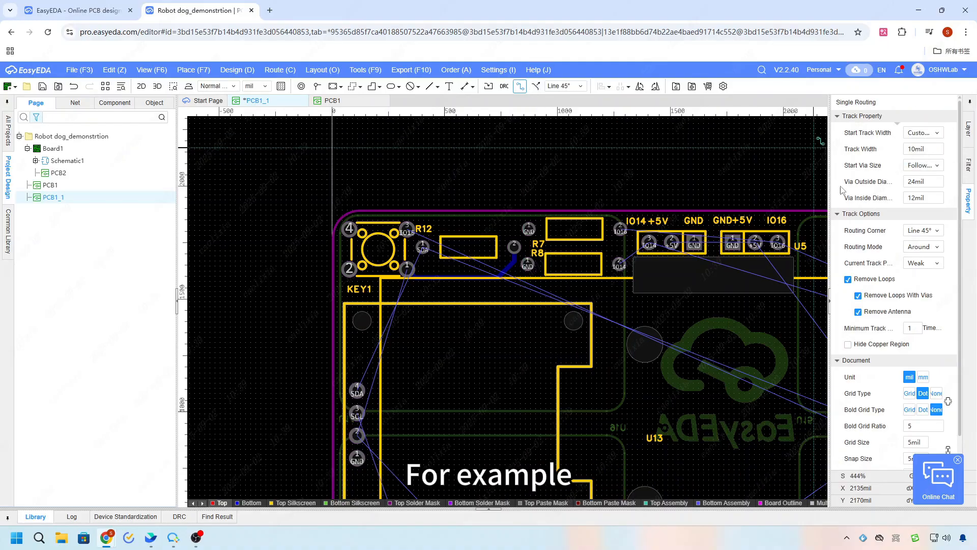
# - Route the IO14 header pad to the neighbouring IO14 resistor pad, switching the unit to mm and setting the track width to 0.4 mm
pyautogui.scroll(5, 692, 245)
pyautogui.click(649, 242)
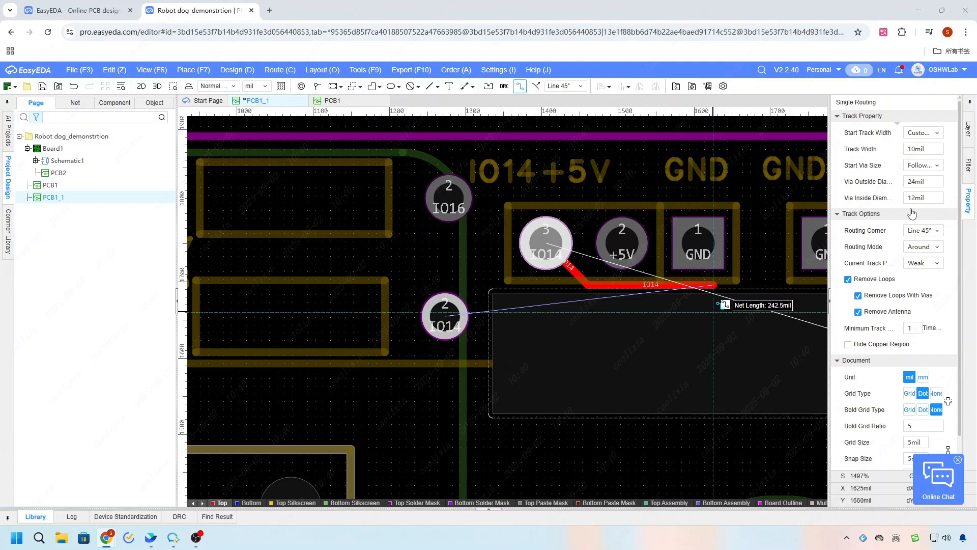
pyautogui.click(260, 87)
pyautogui.click(256, 110)
pyautogui.click(934, 151)
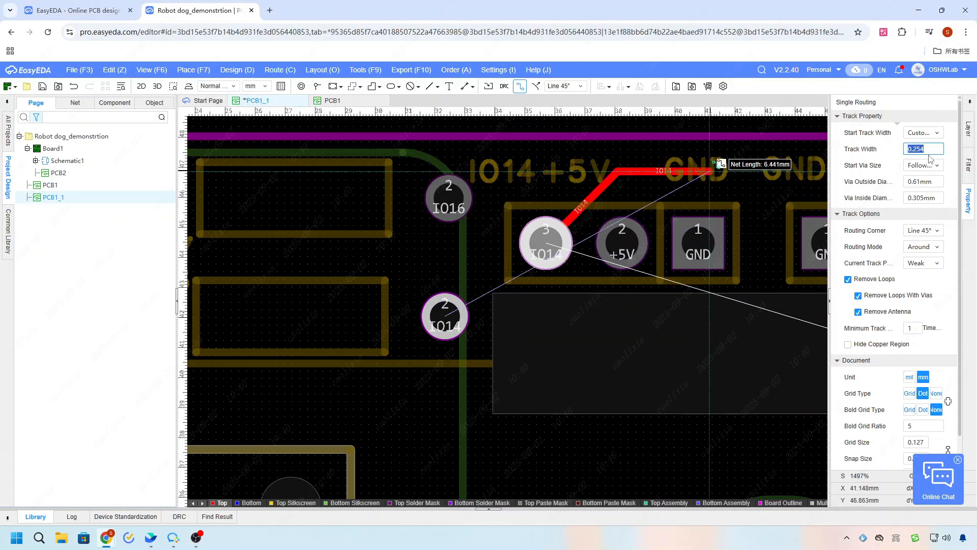
pyautogui.write('0.4')
pyautogui.press('Return')
pyautogui.click(458, 301)
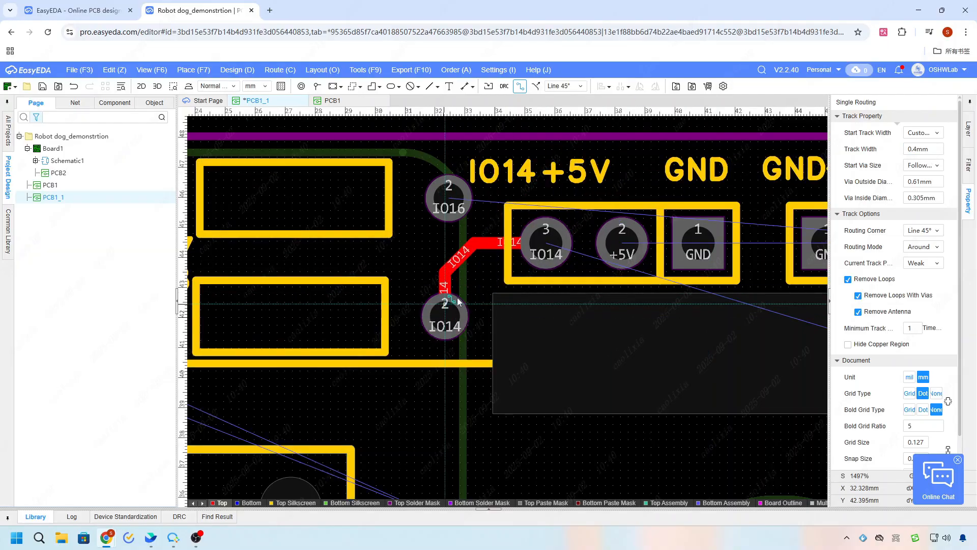
# - Route a top-layer track from the IO16 pad above the IO14 resistor pad, running down past it, and finish it in open space
pyautogui.scroll(-4, 458, 301)
pyautogui.scroll(3, 527, 277)
pyautogui.click(350, 260)
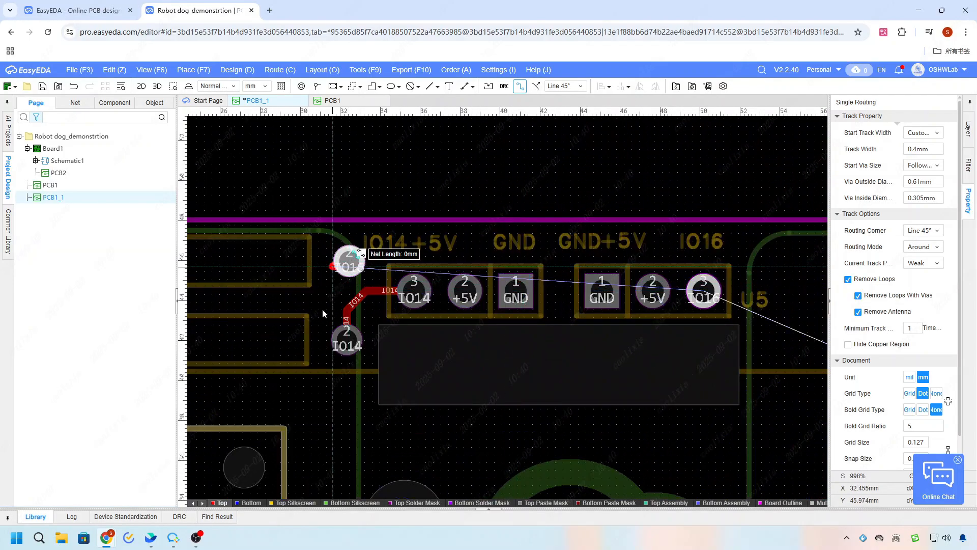
pyautogui.click(328, 409)
pyautogui.rightClick(329, 410)
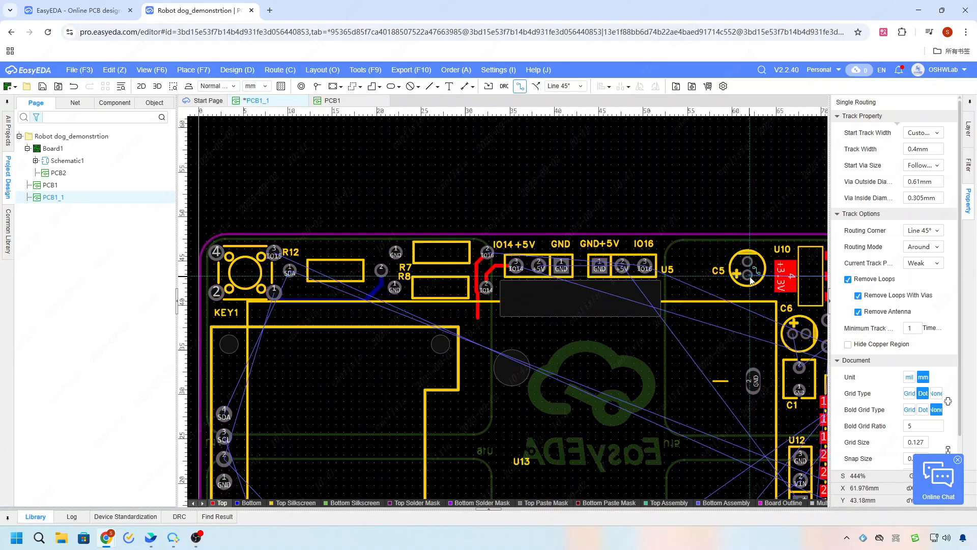
# - Route a short top-layer track from C5's +3.3V pad down to open board space beside C6
pyautogui.click(748, 275)
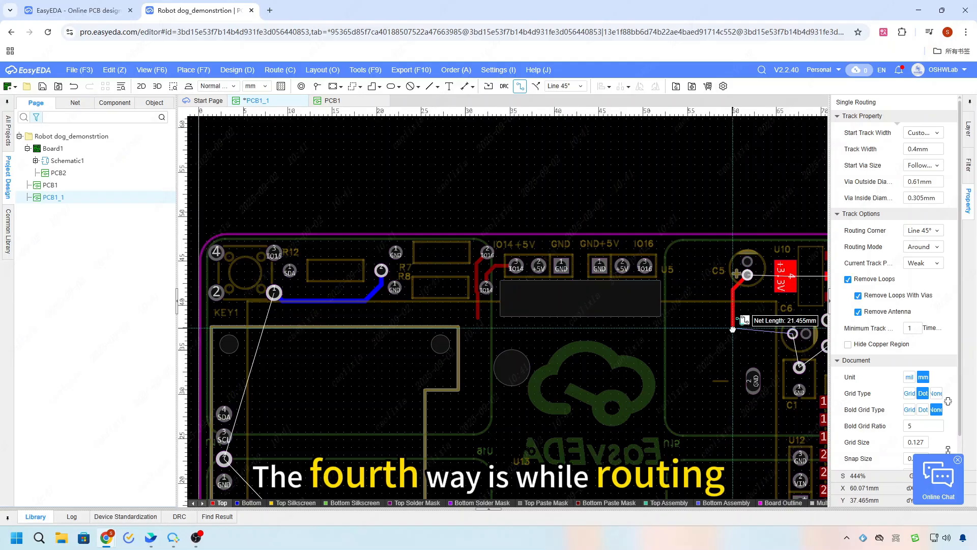
pyautogui.click(733, 329)
pyautogui.rightClick(732, 329)
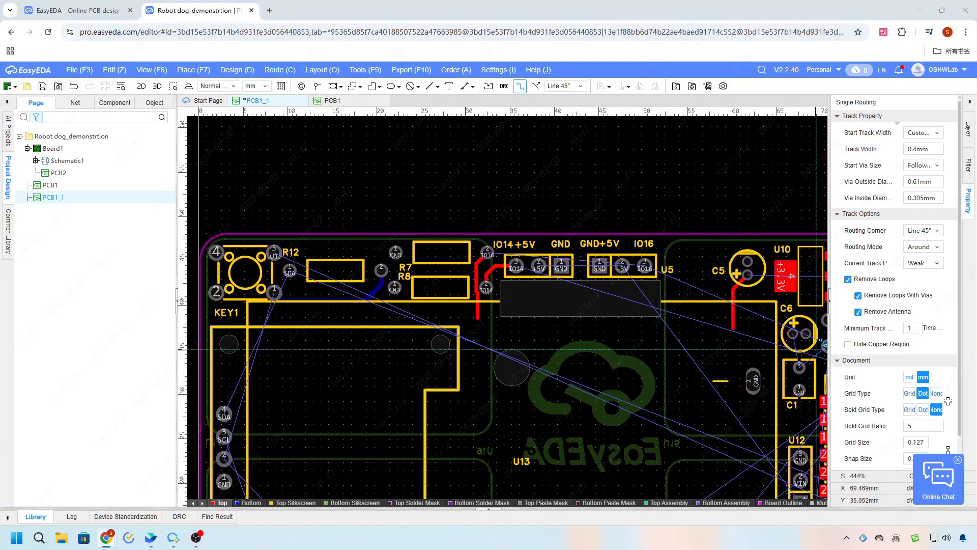
# - Extend the +3.3V track below C5 to the left and then down, trying a different Routing Width along the way, and end routing
pyautogui.scroll(5, 739, 356)
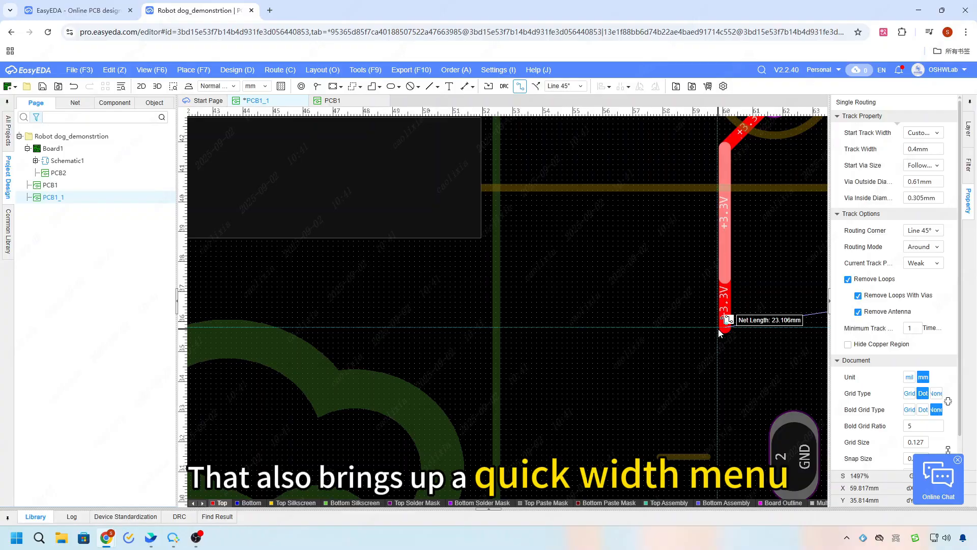
pyautogui.keyDown('ctrl'); pyautogui.rightClick(719, 329); pyautogui.keyUp('ctrl')
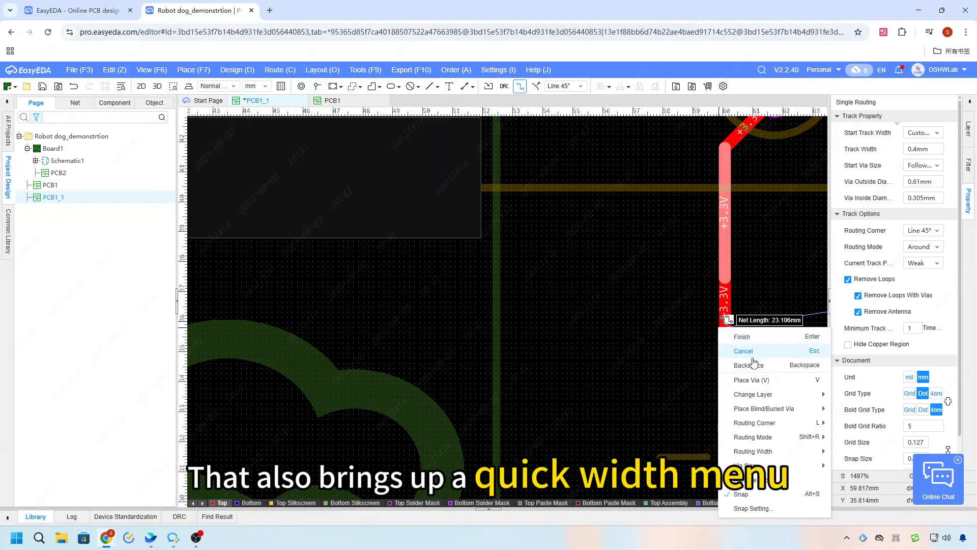
pyautogui.moveTo(783, 452)
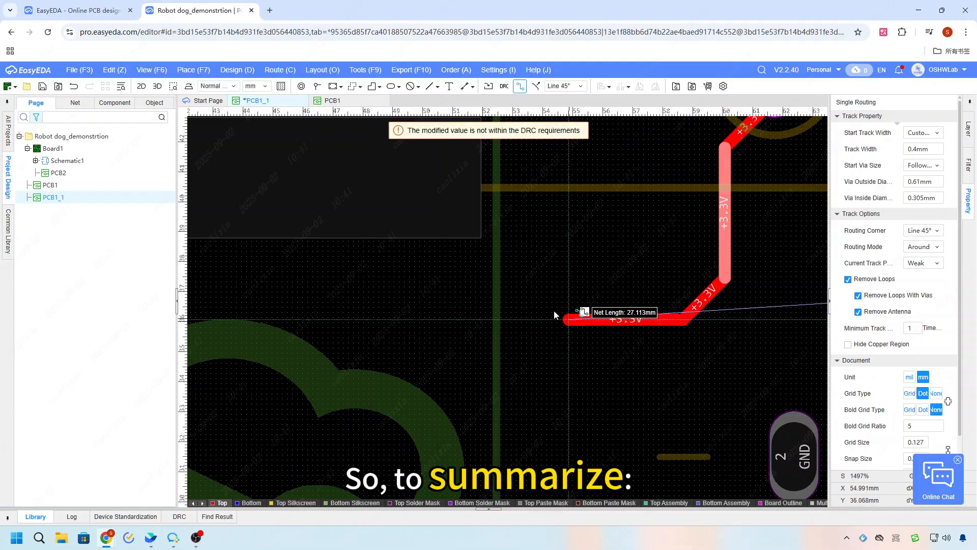
pyautogui.click(541, 299)
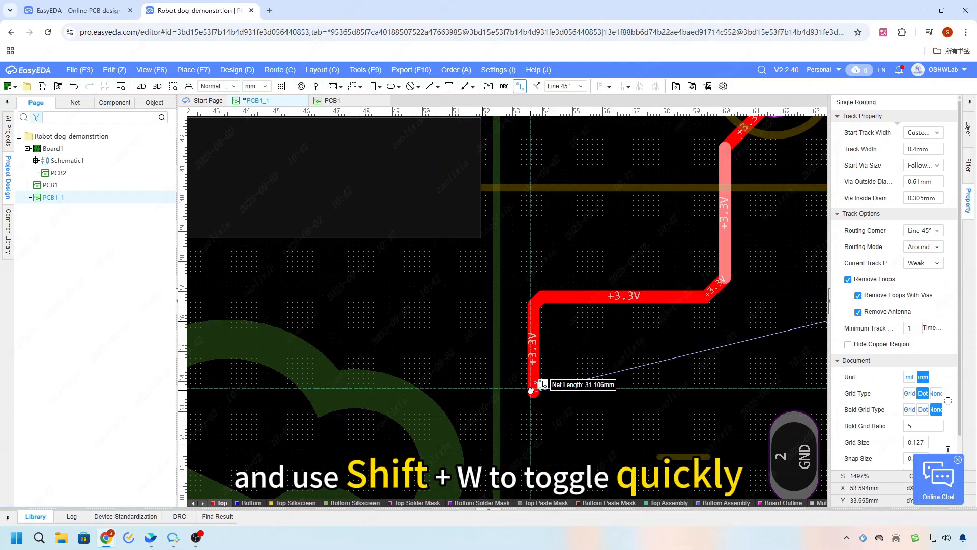
pyautogui.rightClick(530, 389)
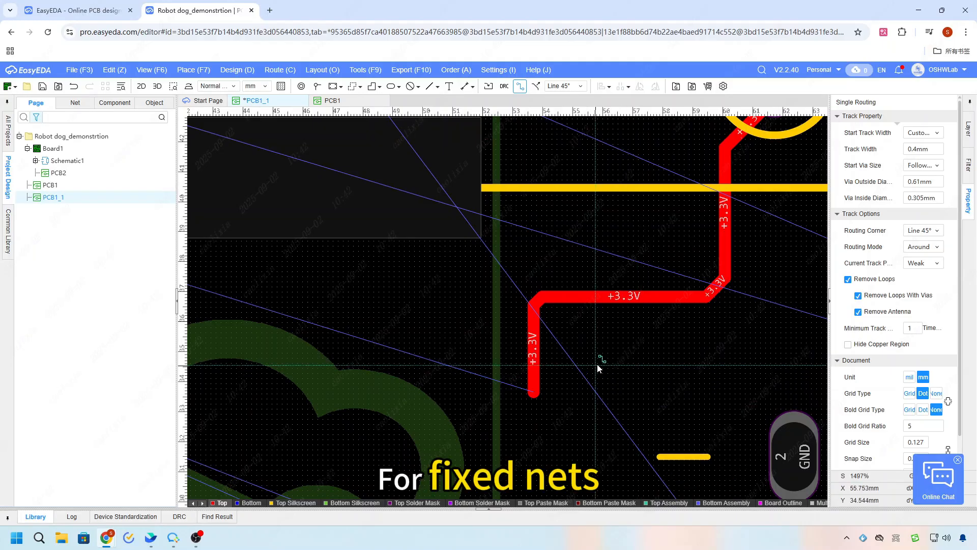
pyautogui.press('Escape')
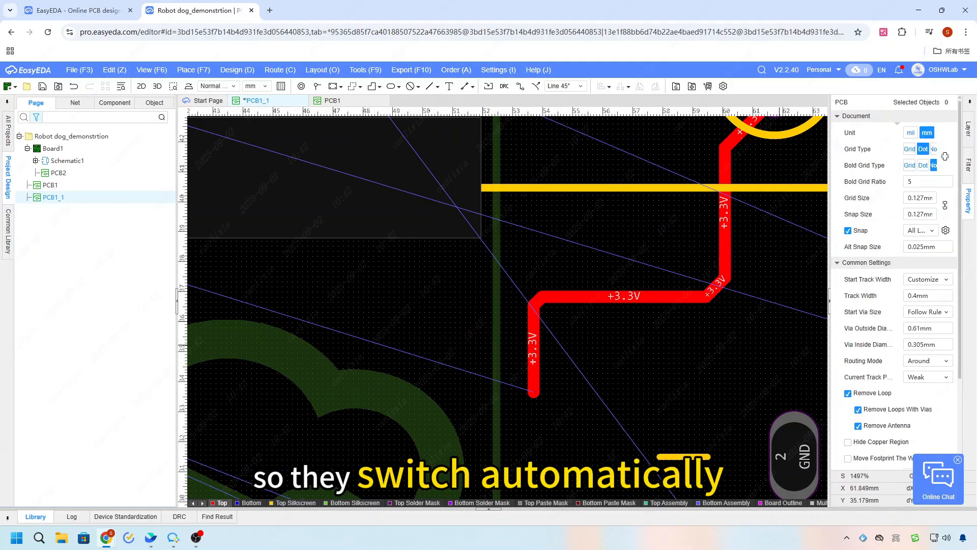